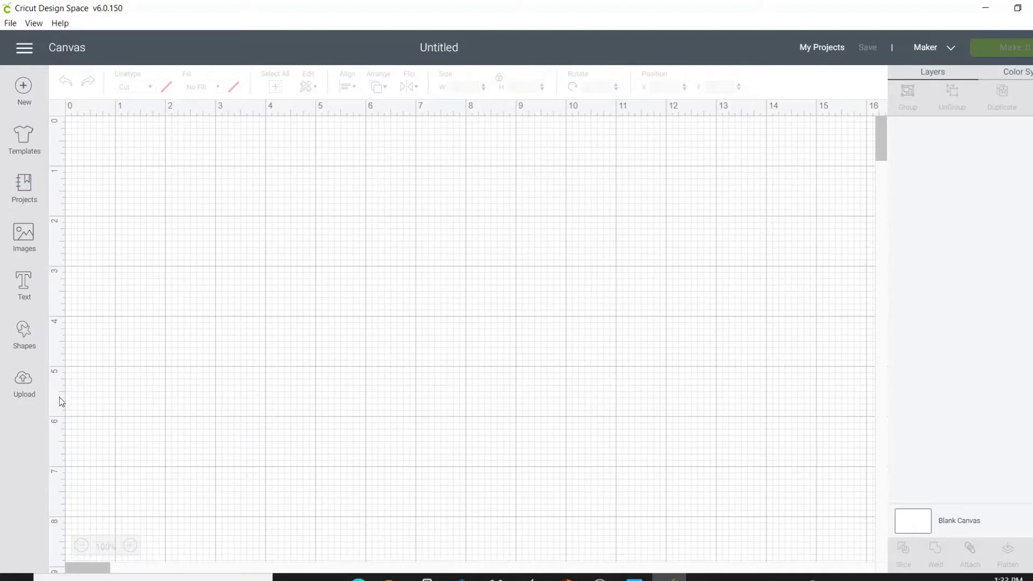
- Upload the snowman picture from the computer as a Simple image and continue to background cleanup
{"action": "left_click", "coordinate": [28, 389]}
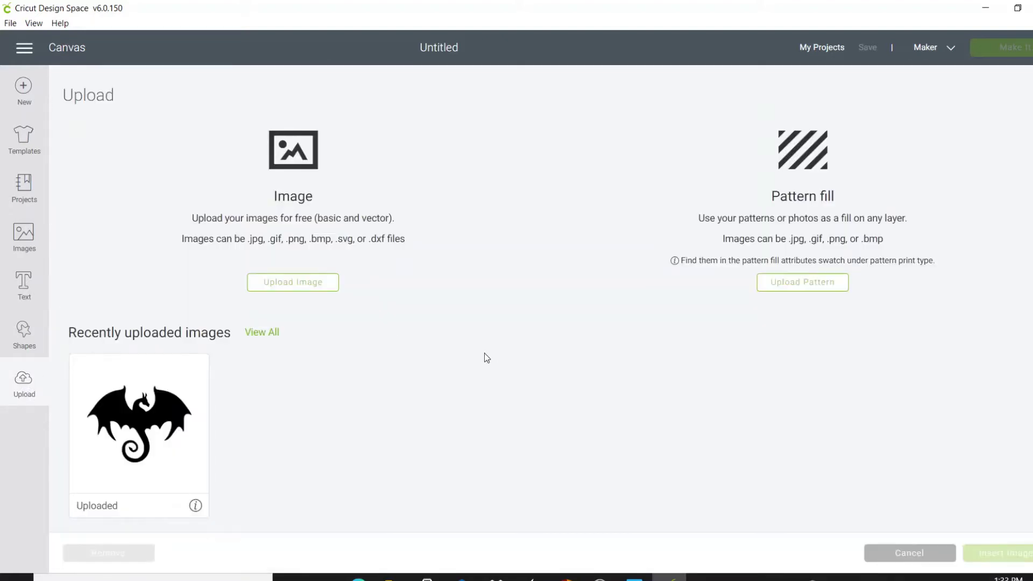
{"action": "left_click", "coordinate": [306, 285]}
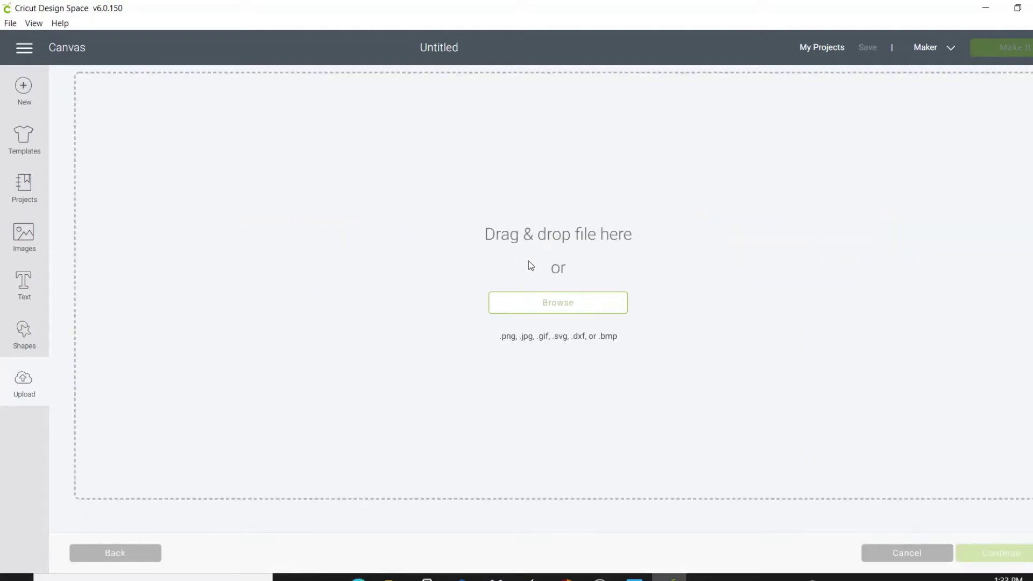
{"action": "left_click", "coordinate": [538, 311]}
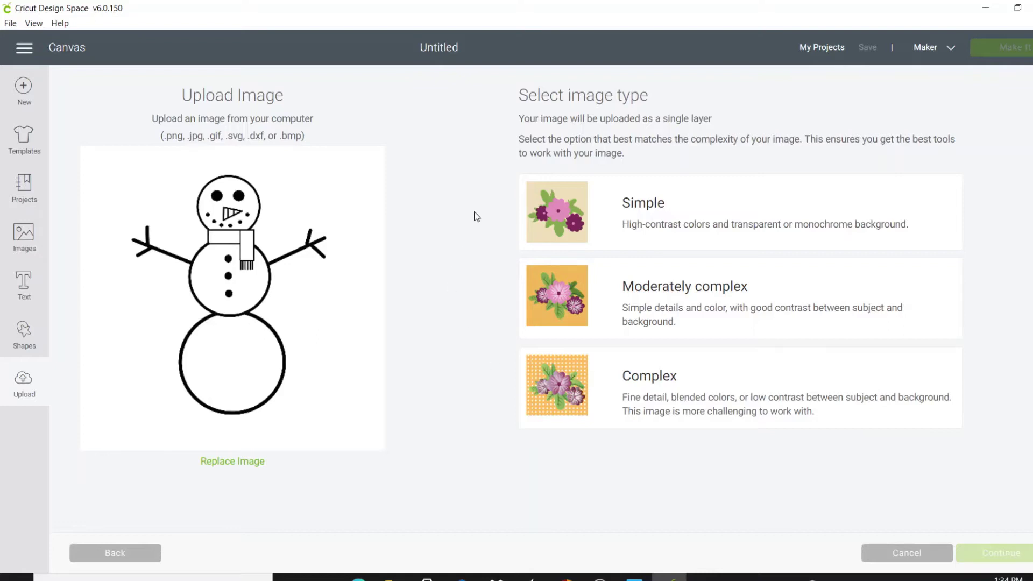
{"action": "left_click", "coordinate": [576, 212]}
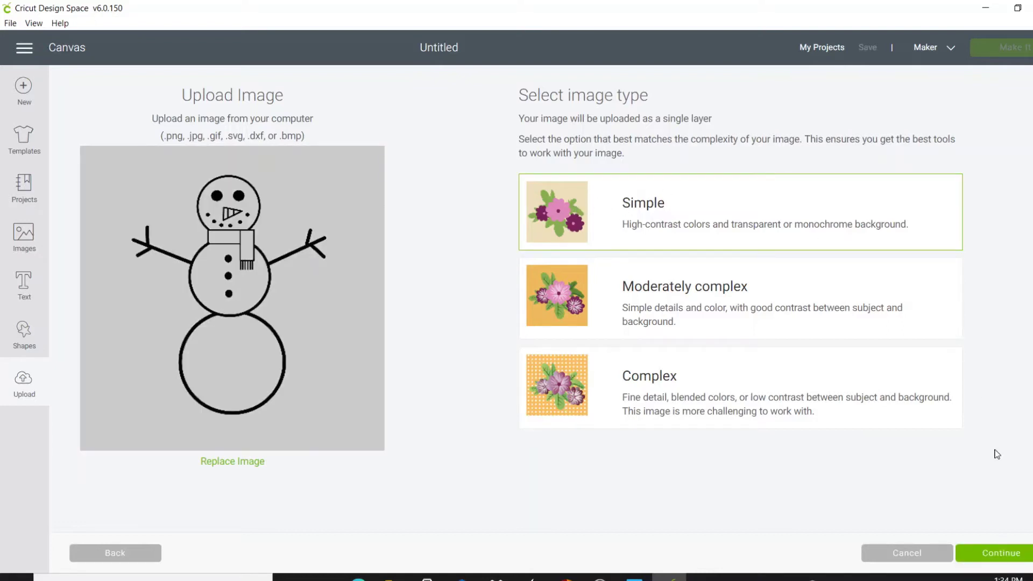
{"action": "left_click", "coordinate": [996, 553]}
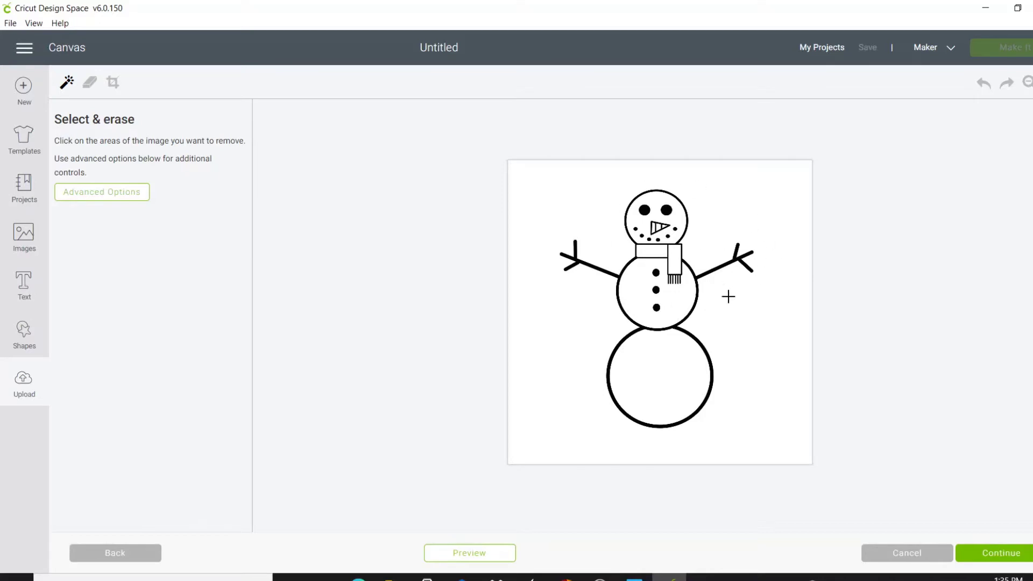
- Check the cut preview of the snowman with its background intact and return to the Select & erase stage
{"action": "left_click", "coordinate": [986, 557]}
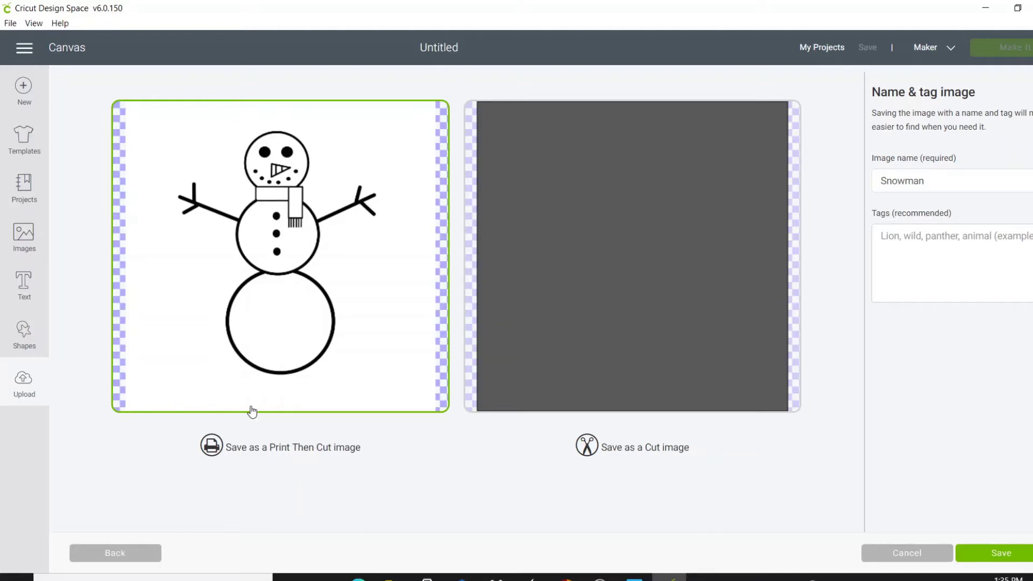
{"action": "left_click", "coordinate": [138, 558]}
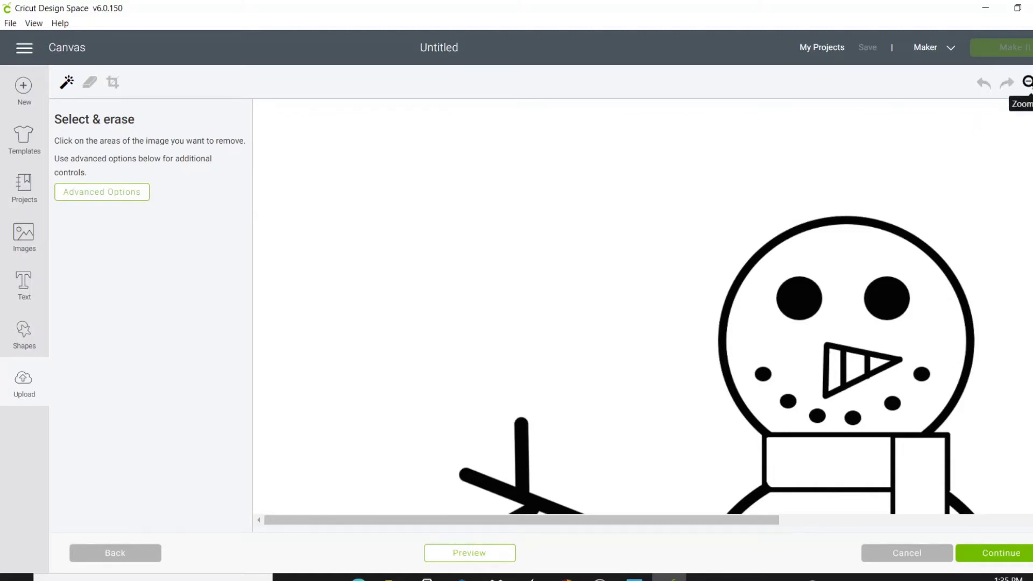
{"action": "left_click", "coordinate": [1028, 83]}
{"action": "left_click", "coordinate": [1028, 83]}
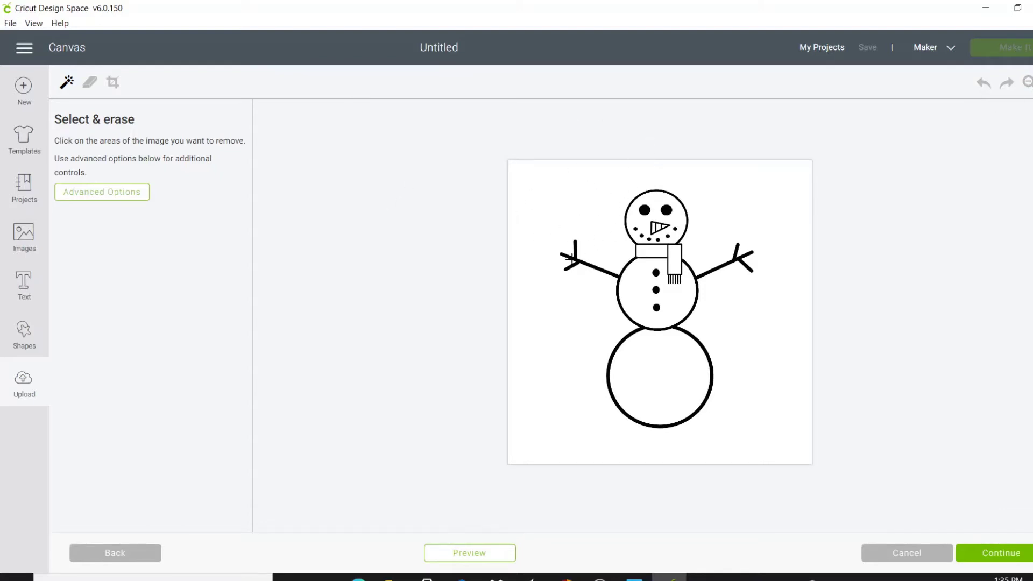
- Reduce the snowman image to 2 colors in the advanced cleanup options
{"action": "left_click", "coordinate": [130, 201]}
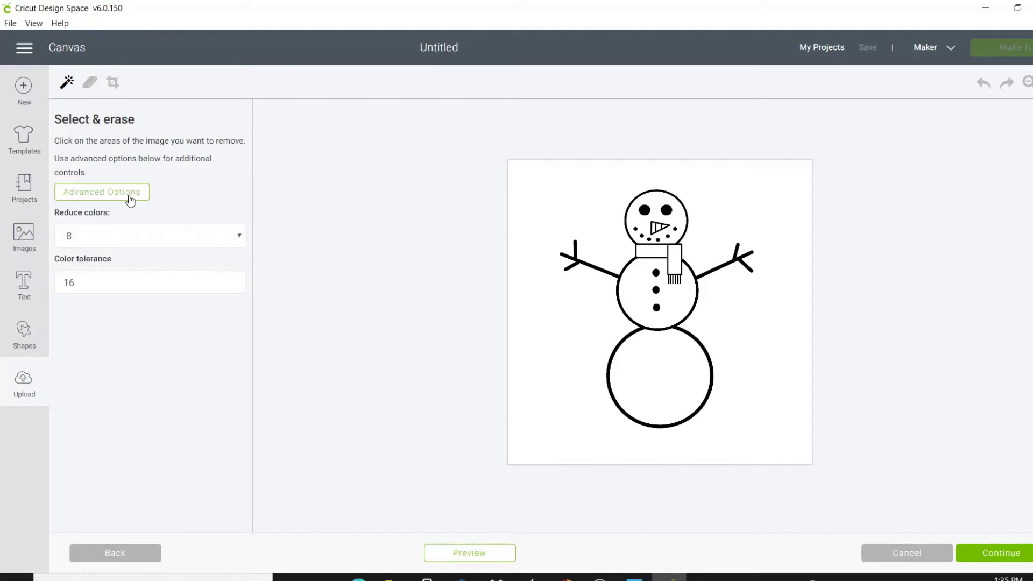
{"action": "left_click", "coordinate": [116, 245]}
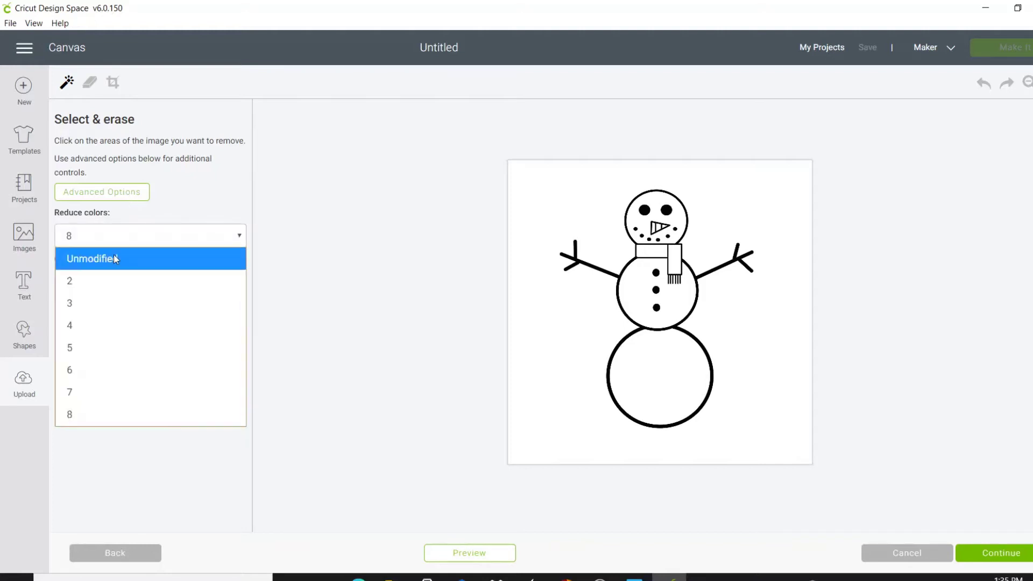
{"action": "left_click", "coordinate": [107, 283]}
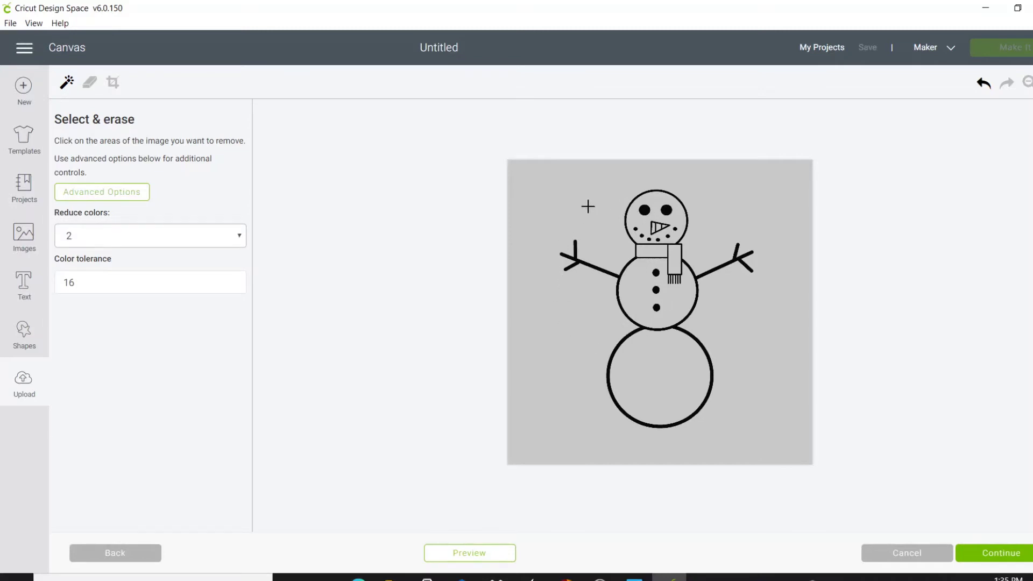
- Erase the background and the filled areas inside the snowman's body circles, scarf and head
{"action": "left_click", "coordinate": [549, 325]}
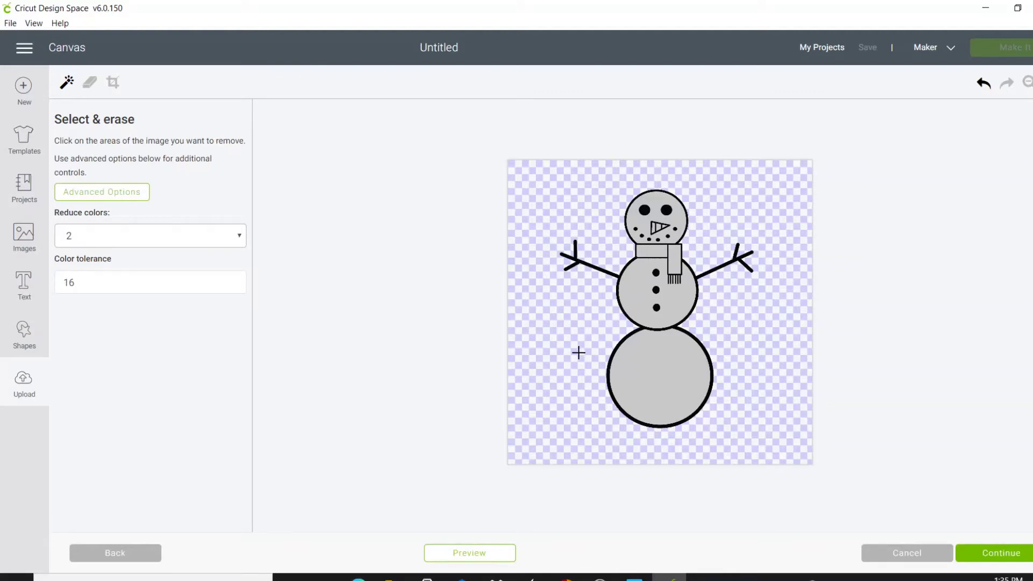
{"action": "left_click", "coordinate": [672, 387]}
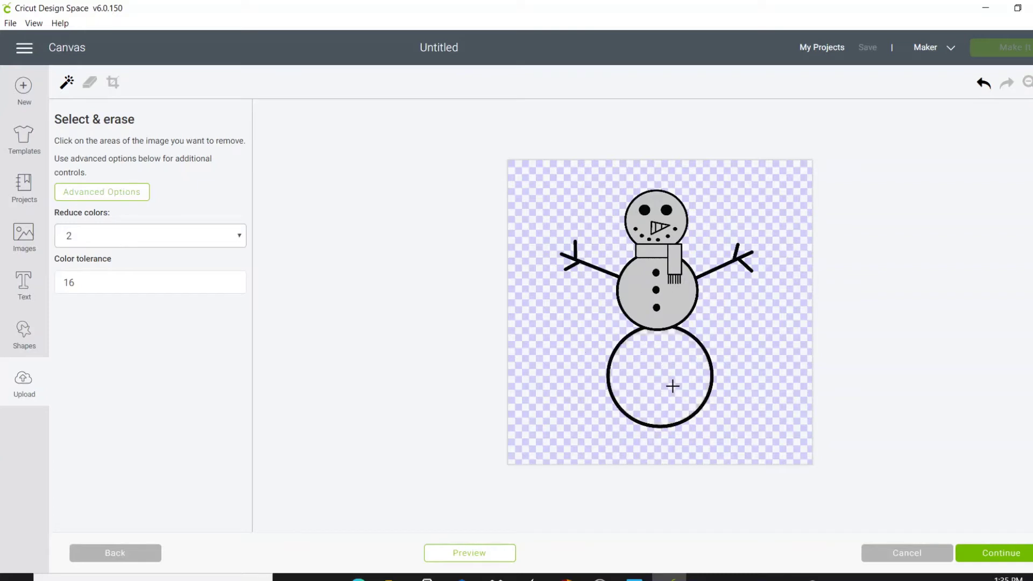
{"action": "left_click", "coordinate": [676, 315]}
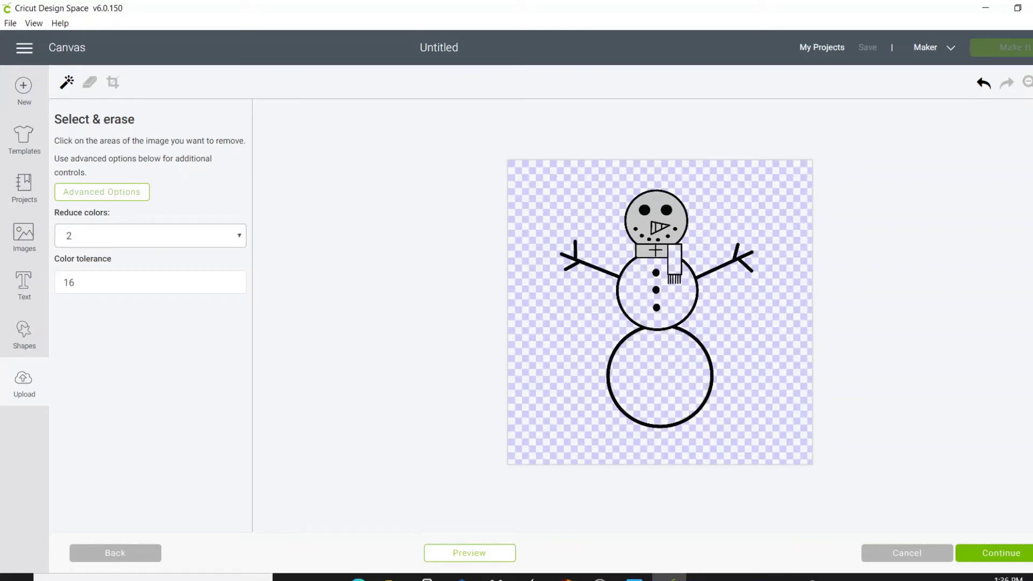
{"action": "left_click", "coordinate": [655, 250]}
{"action": "left_click", "coordinate": [655, 204]}
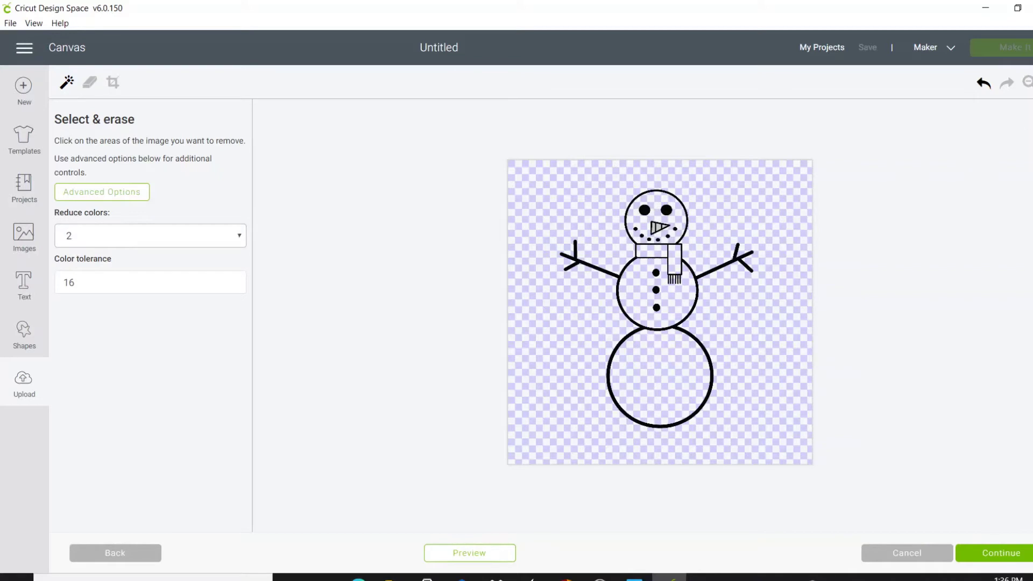
- Erase the fill inside each section of the snowman's nose, undoing the accidental removal of the nose outline
{"action": "left_click", "coordinate": [1027, 81]}
{"action": "left_click", "coordinate": [1027, 82]}
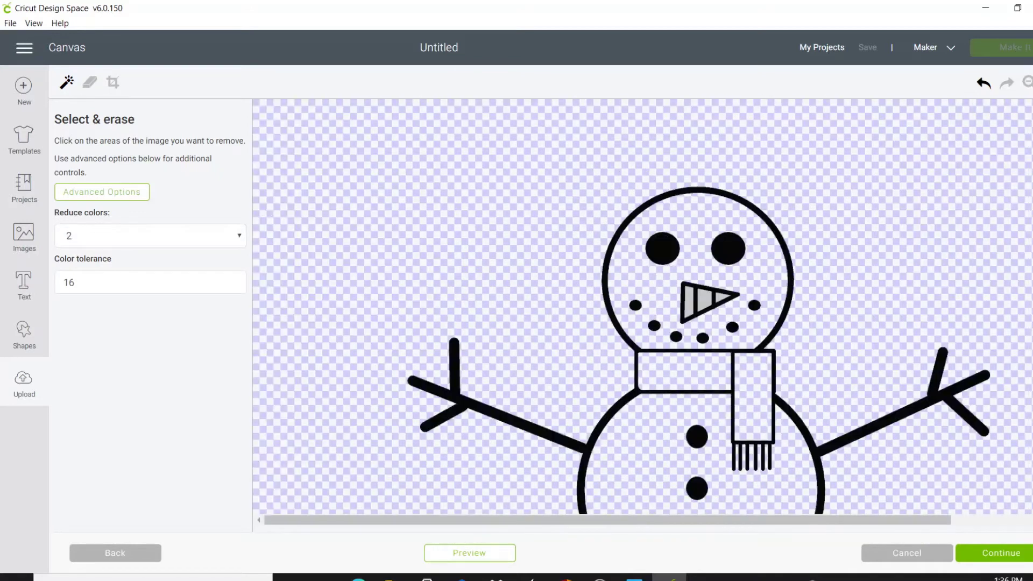
{"action": "left_click", "coordinate": [691, 297]}
{"action": "left_click", "coordinate": [701, 298]}
{"action": "left_click", "coordinate": [697, 283]}
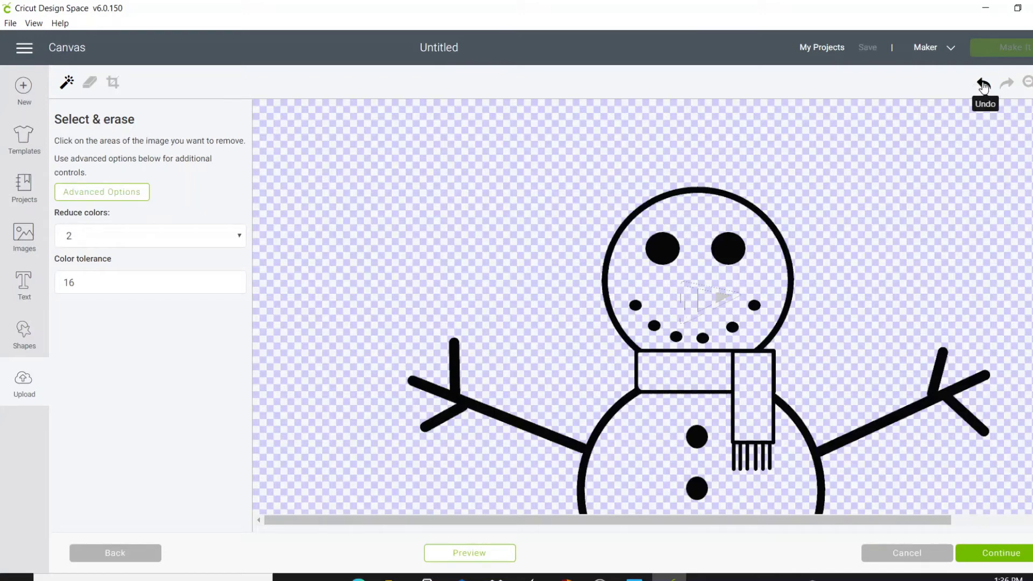
{"action": "left_click", "coordinate": [983, 85]}
{"action": "left_click", "coordinate": [723, 296]}
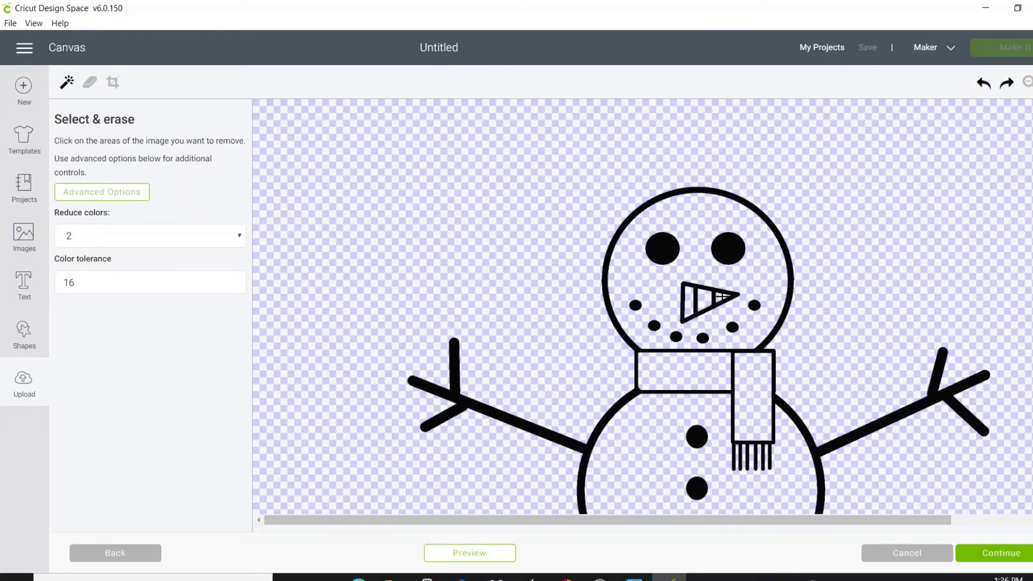
{"action": "left_click", "coordinate": [1026, 83]}
{"action": "left_click", "coordinate": [1026, 84]}
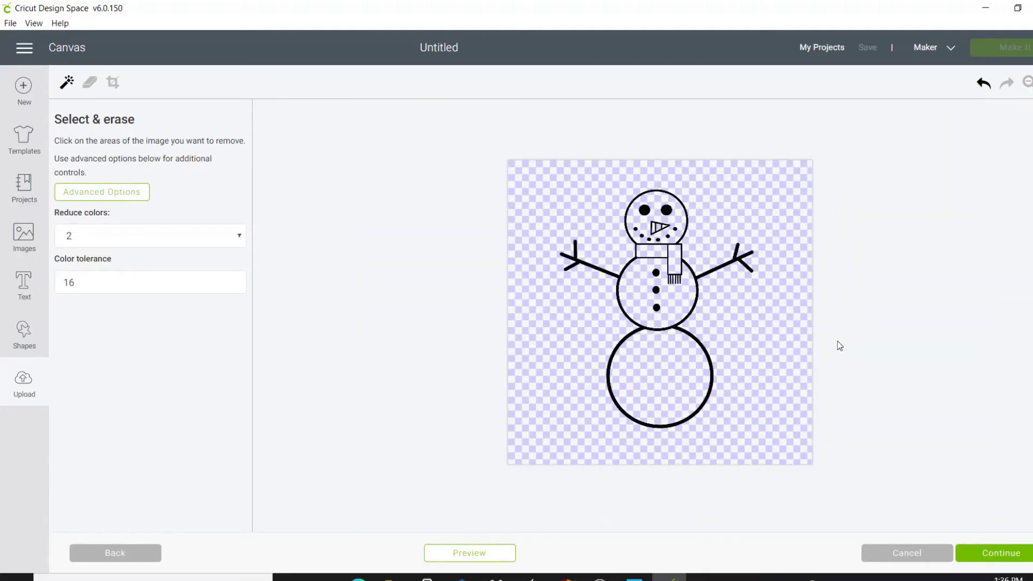
- Save the cleaned image as a Print Then Cut image named Snowman and insert it onto the canvas
{"action": "left_click", "coordinate": [1001, 553]}
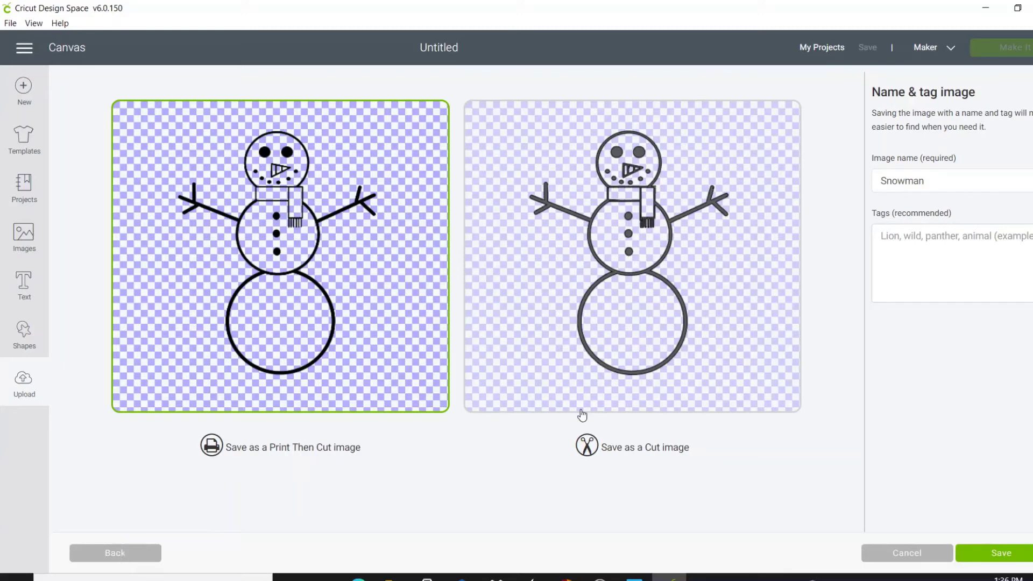
{"action": "left_click", "coordinate": [977, 554]}
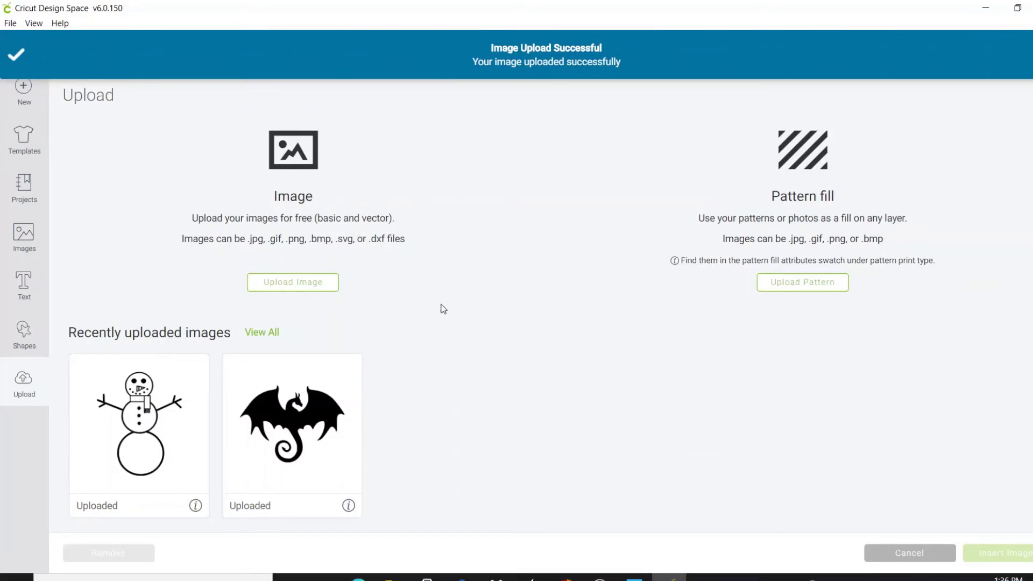
{"action": "left_click", "coordinate": [167, 416]}
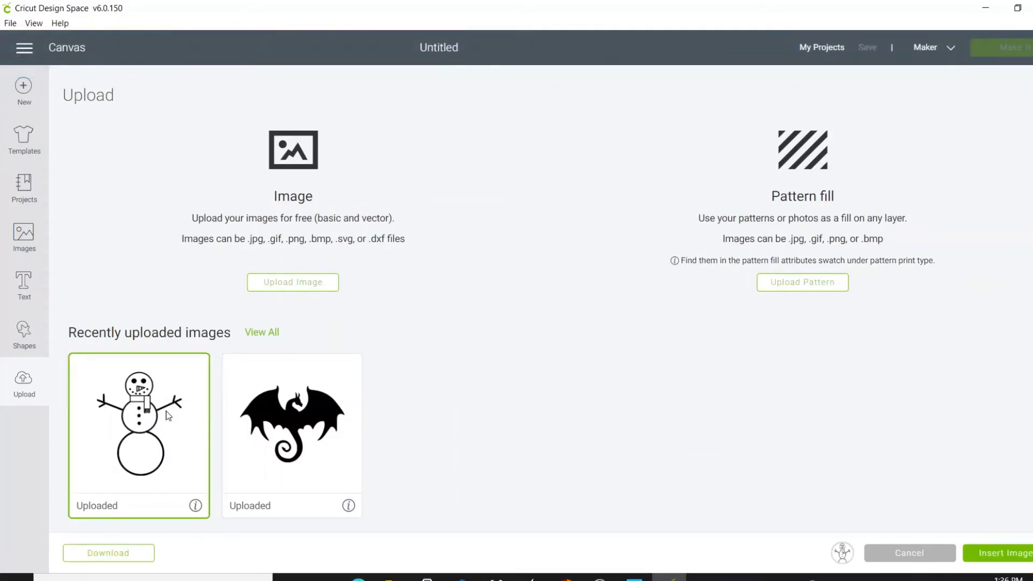
{"action": "left_click", "coordinate": [992, 554]}
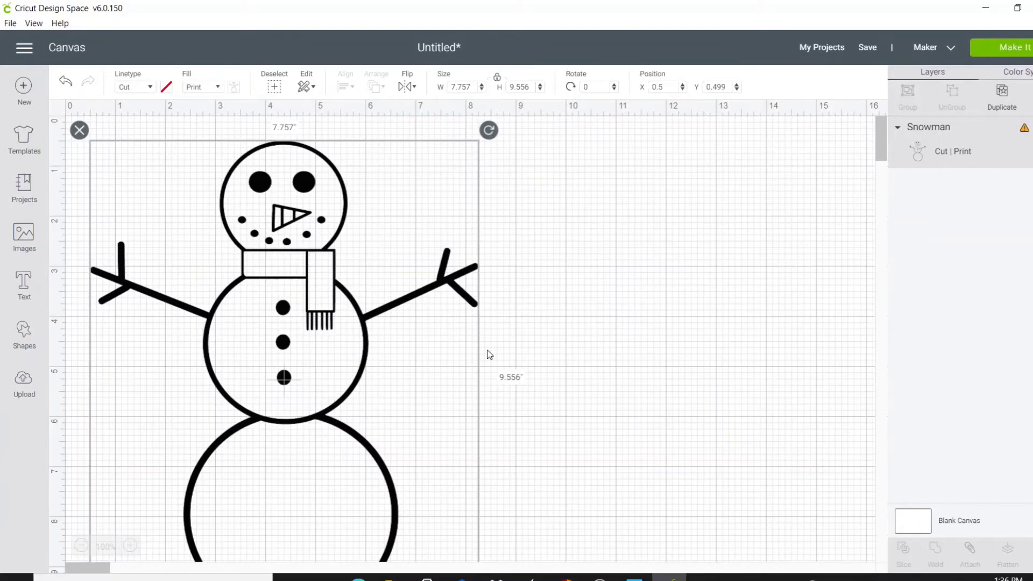
- Scale the snowman down proportionally to about 4.3 by 5.3 inches
{"action": "scroll", "coordinate": [362, 436], "scroll_direction": "down", "scroll_amount": 3}
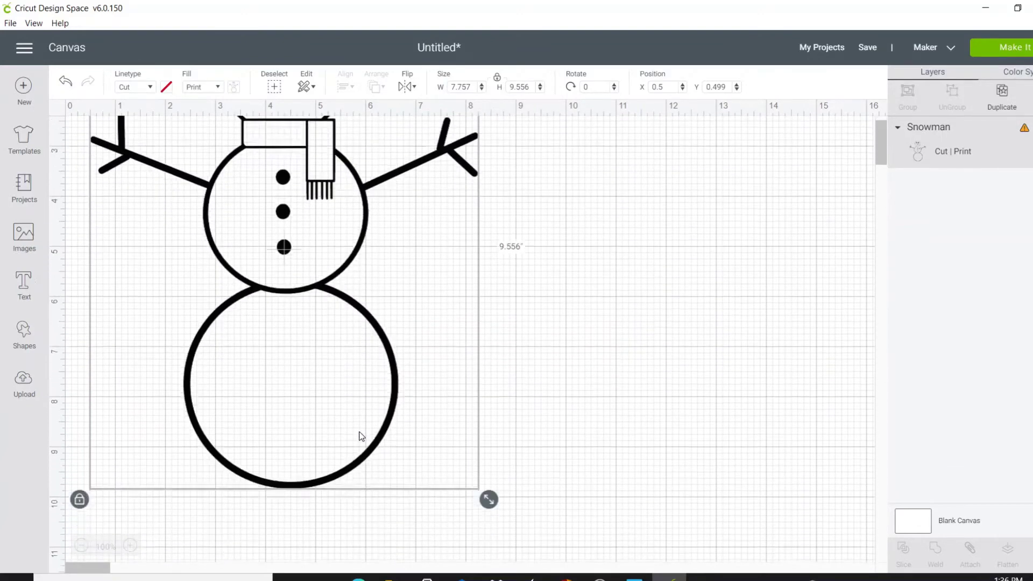
{"action": "scroll", "coordinate": [362, 436], "scroll_direction": "up", "scroll_amount": 1}
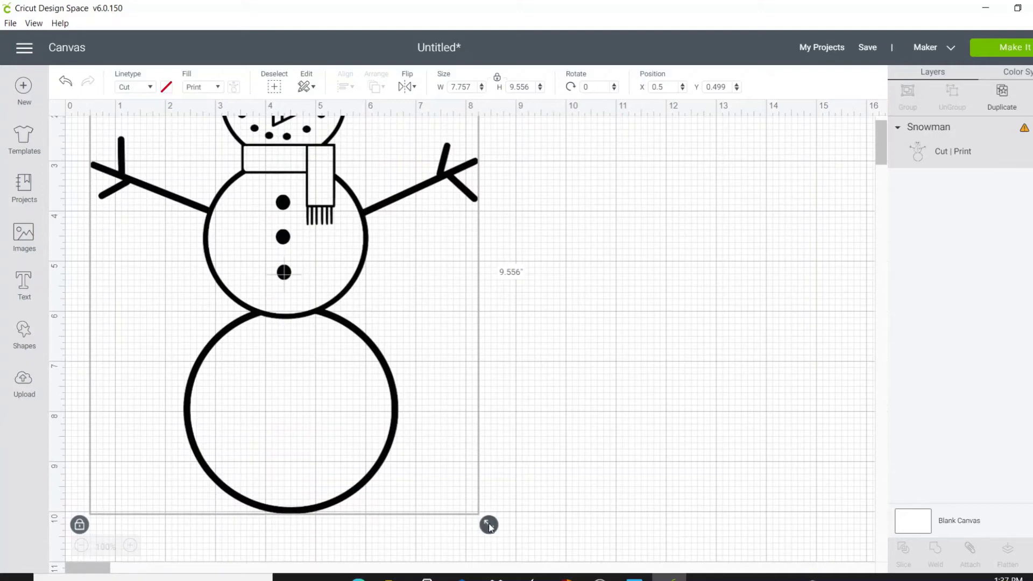
{"action": "left_click_drag", "start_coordinate": [489, 525], "coordinate": [331, 266]}
{"action": "right_click", "coordinate": [330, 266]}
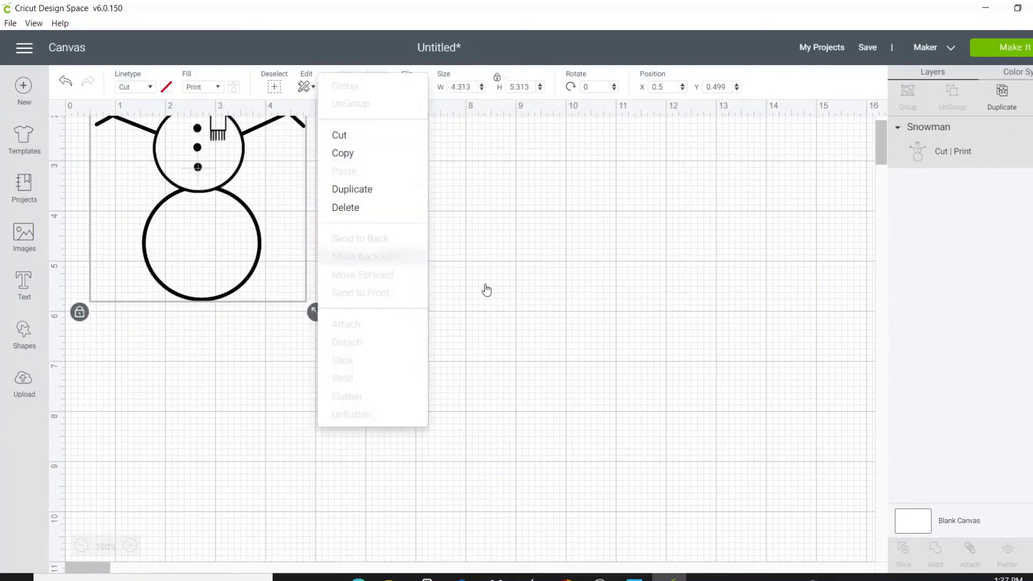
{"action": "right_click", "coordinate": [519, 331]}
{"action": "left_click", "coordinate": [172, 281]}
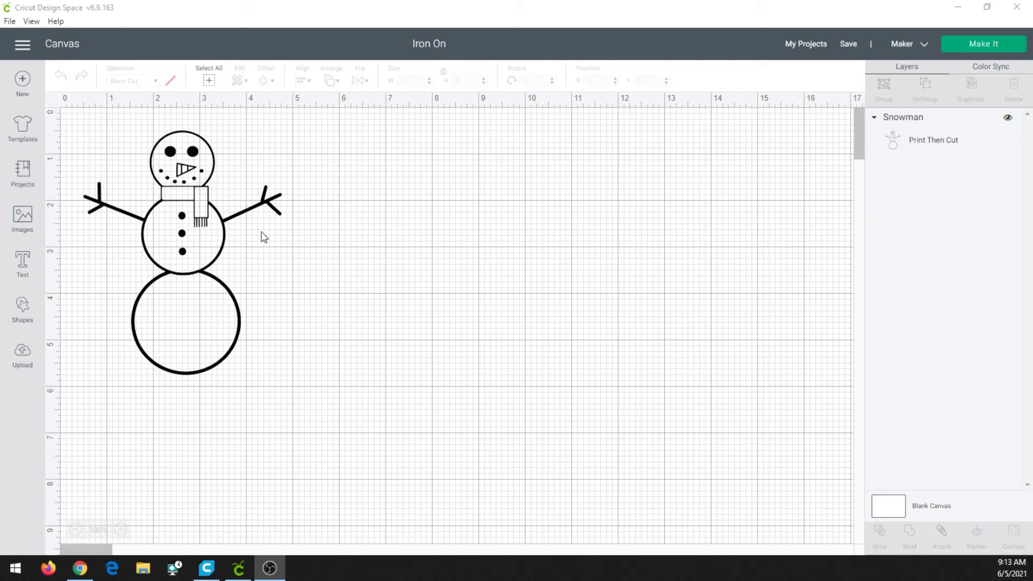
- Change the snowman layer's operation from Print Then Cut to Basic cut
{"action": "left_click", "coordinate": [227, 242]}
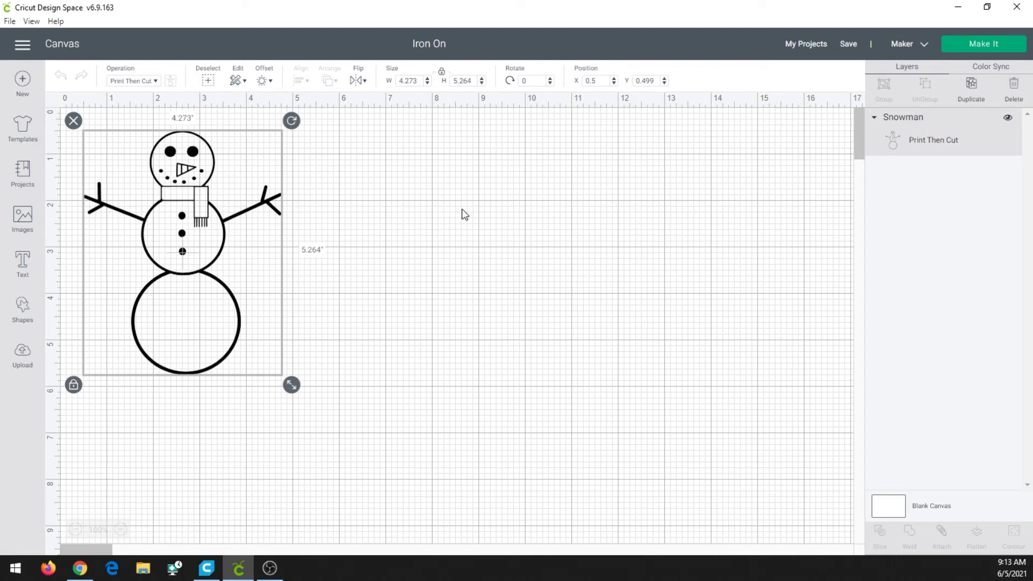
{"action": "left_click", "coordinate": [673, 311]}
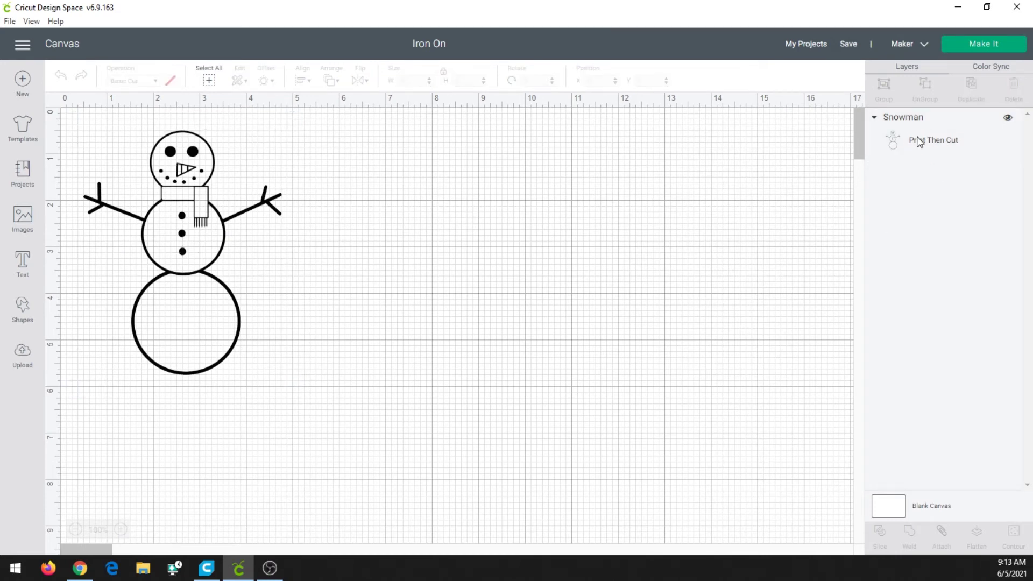
{"action": "left_click", "coordinate": [946, 146]}
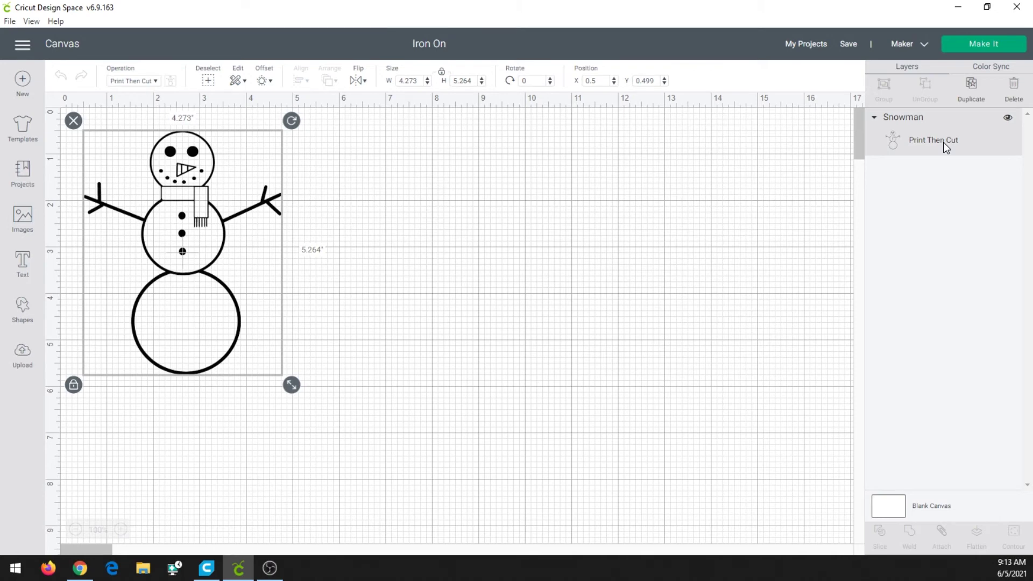
{"action": "left_click", "coordinate": [156, 82]}
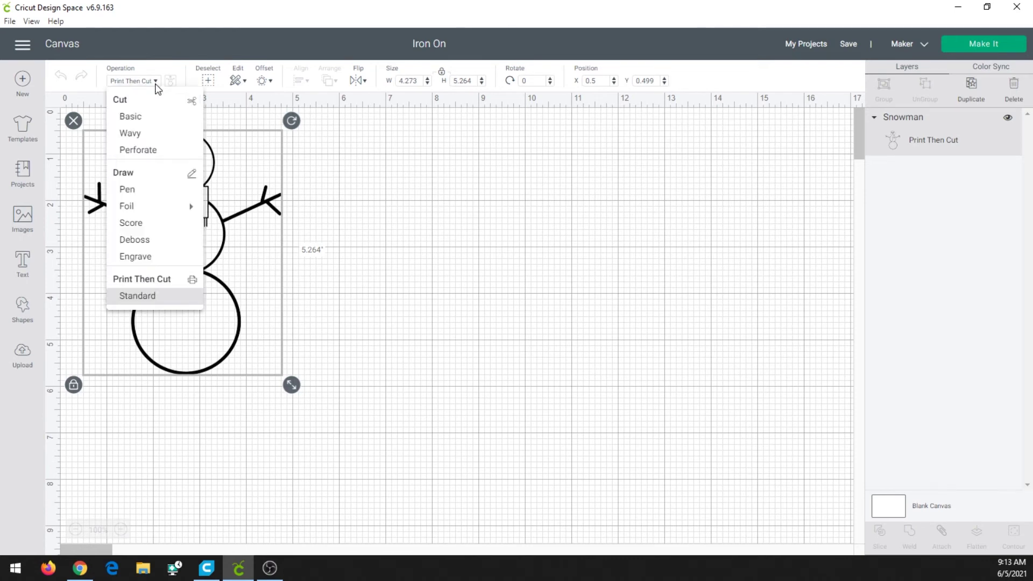
{"action": "left_click", "coordinate": [129, 119]}
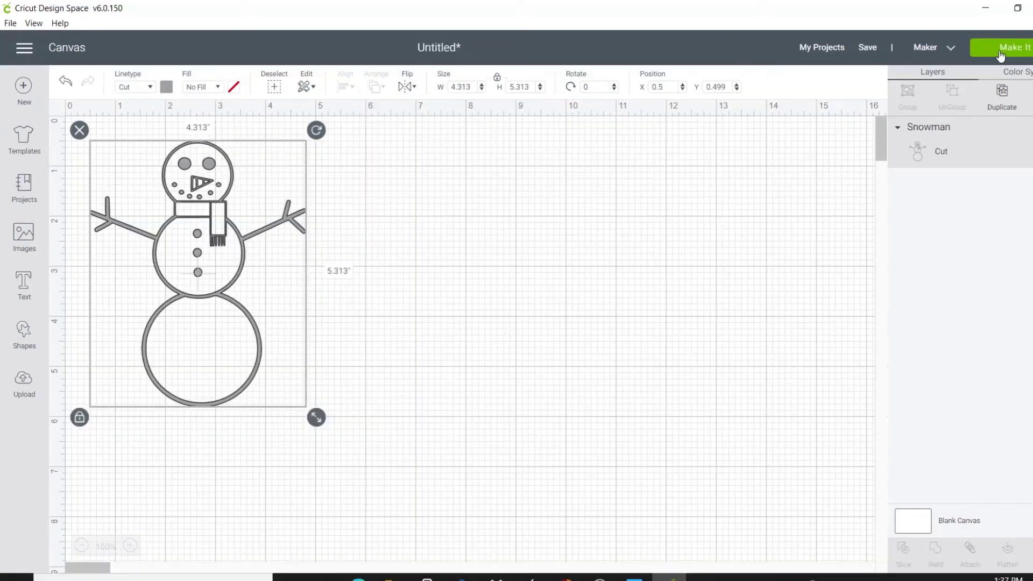
- Send the snowman to the cutting mat, turn on Mirror and continue to the material setup
{"action": "left_click", "coordinate": [1001, 51]}
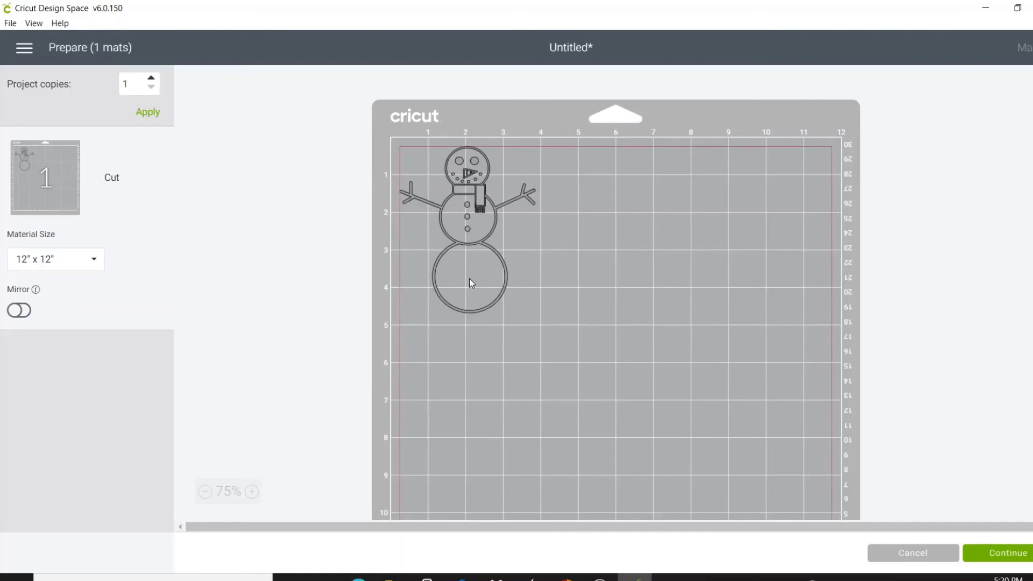
{"action": "left_click", "coordinate": [19, 313]}
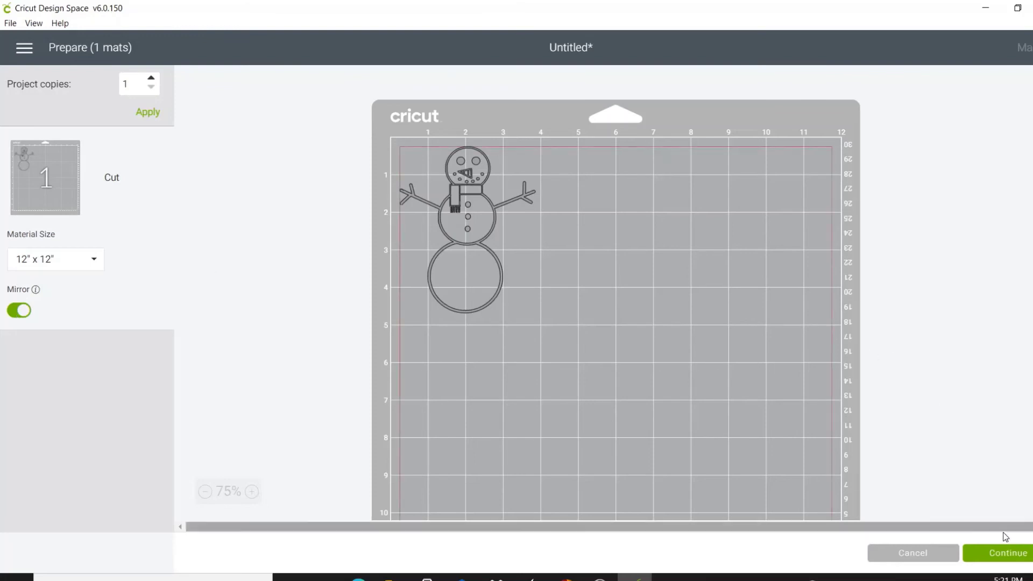
{"action": "left_click", "coordinate": [997, 554]}
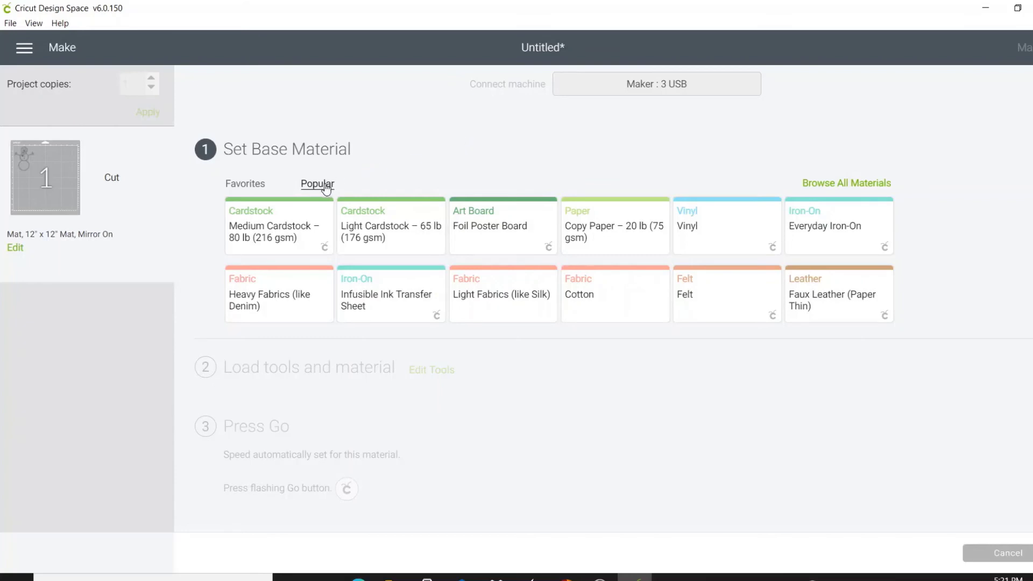
- Set the base material to Everyday Iron-On and finish the cutting job
{"action": "left_click", "coordinate": [829, 244]}
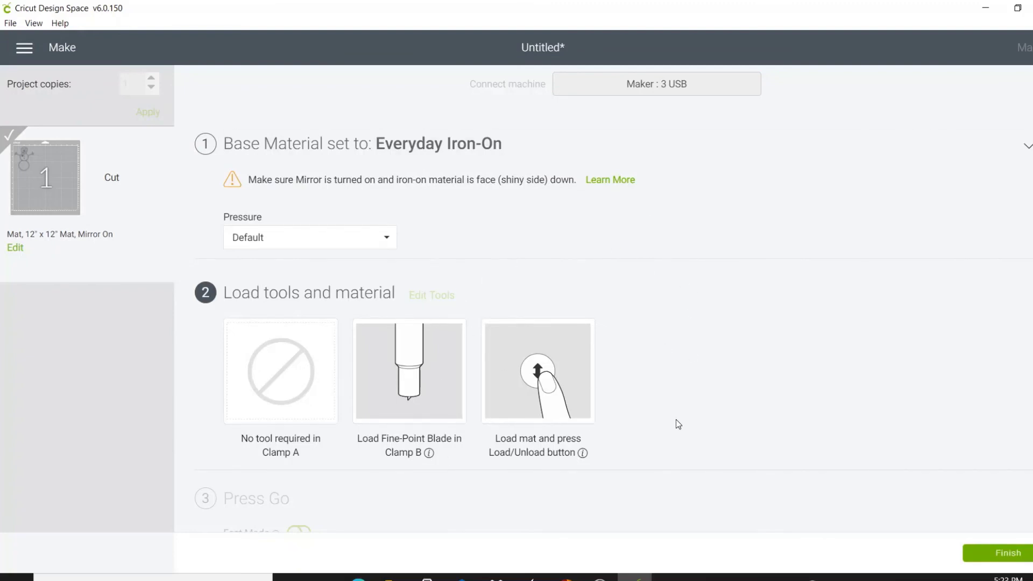
{"action": "left_click", "coordinate": [982, 558]}
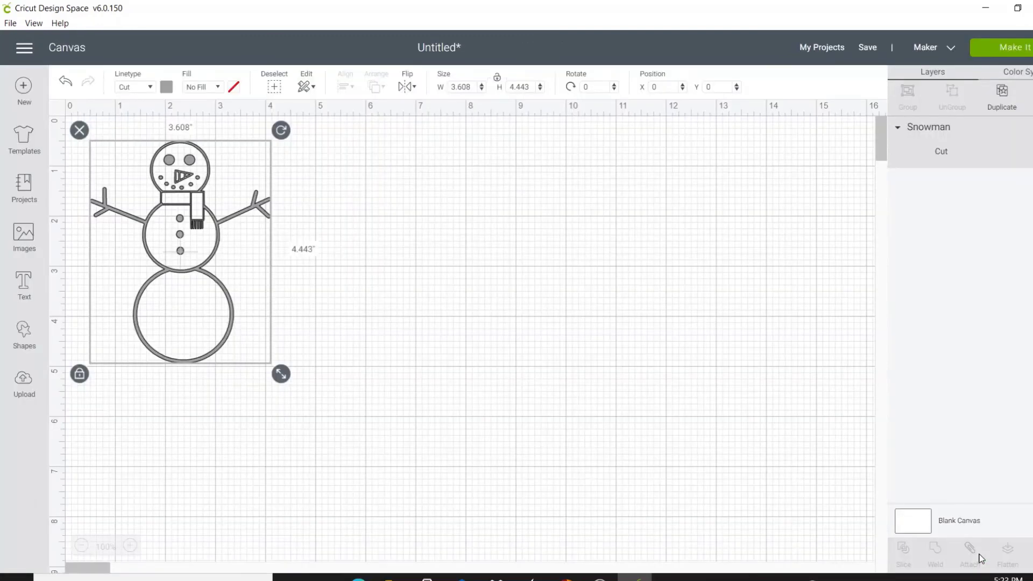